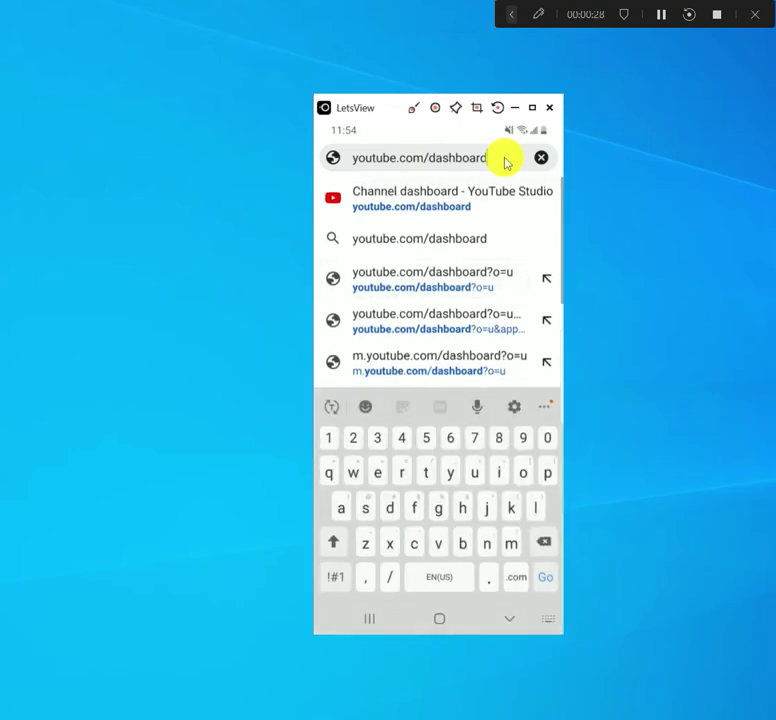
# - Load the YouTube Studio Channel dashboard through the youtube.com/dashboard address
pyautogui.click(505, 163)
pyautogui.press('Return')
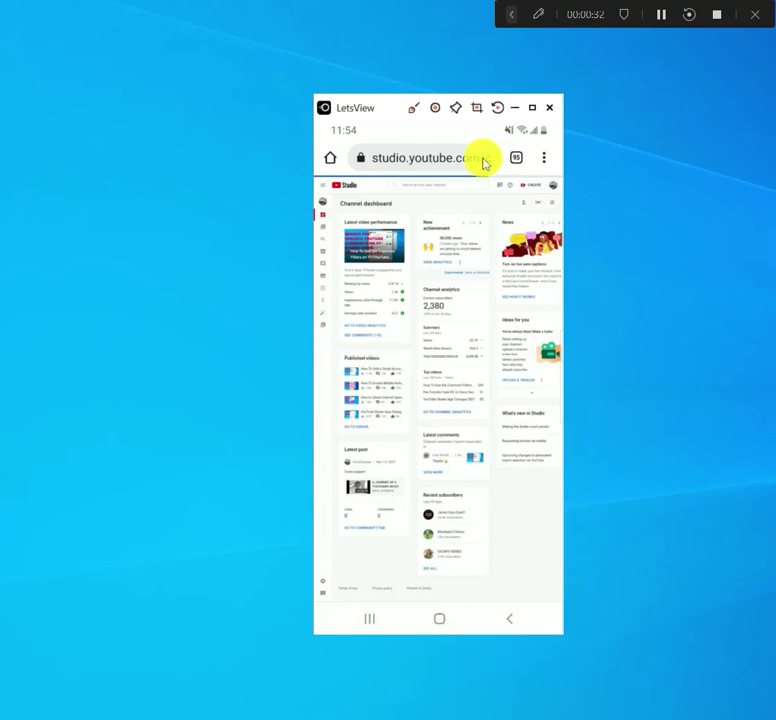
# - Go to the Channel content page listing the channel's uploaded videos
pyautogui.click(405, 306)
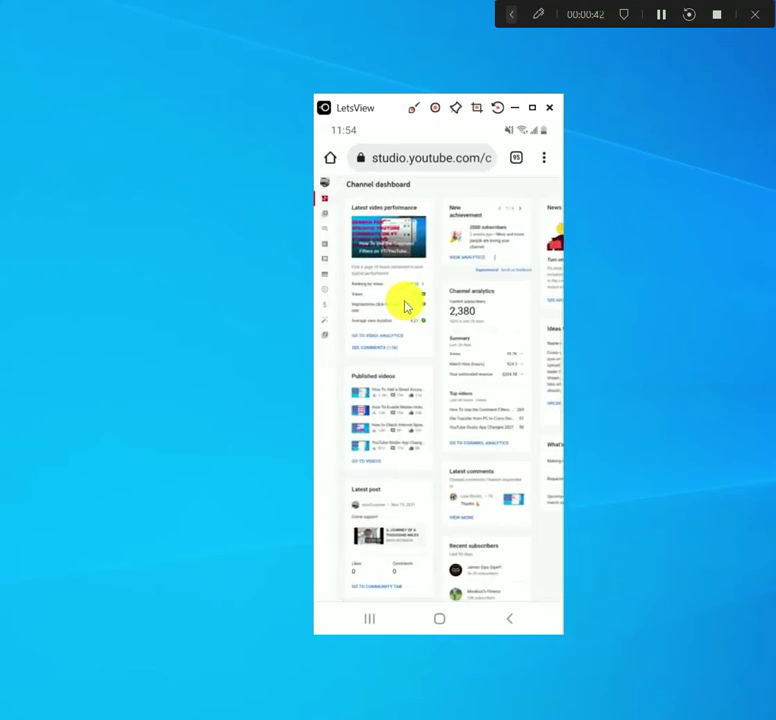
pyautogui.click(323, 218)
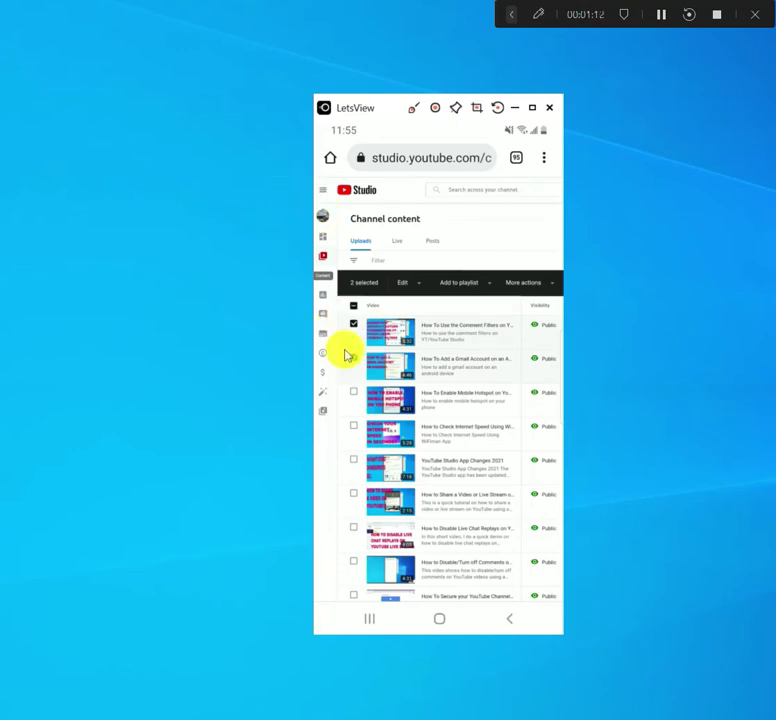
# - Add the two selected videos to the All My Videos playlist
pyautogui.click(466, 289)
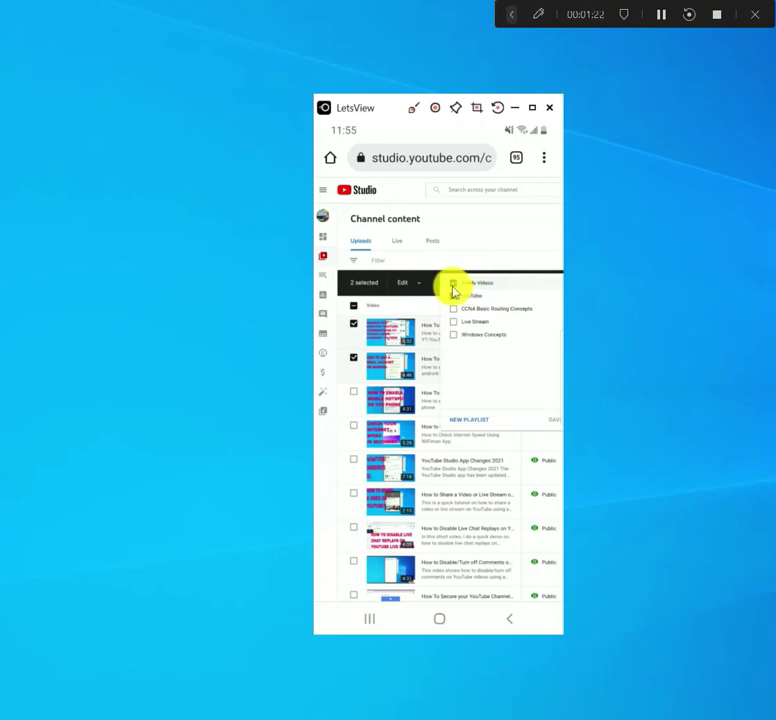
pyautogui.click(453, 286)
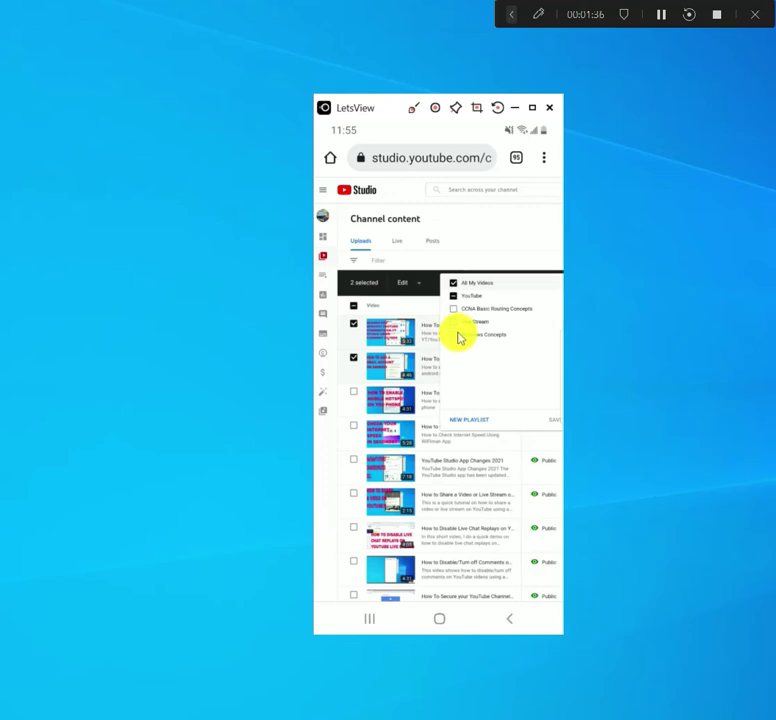
# - Start a new playlist titled 'New list' and confirm its visibility stays Public
pyautogui.click(460, 423)
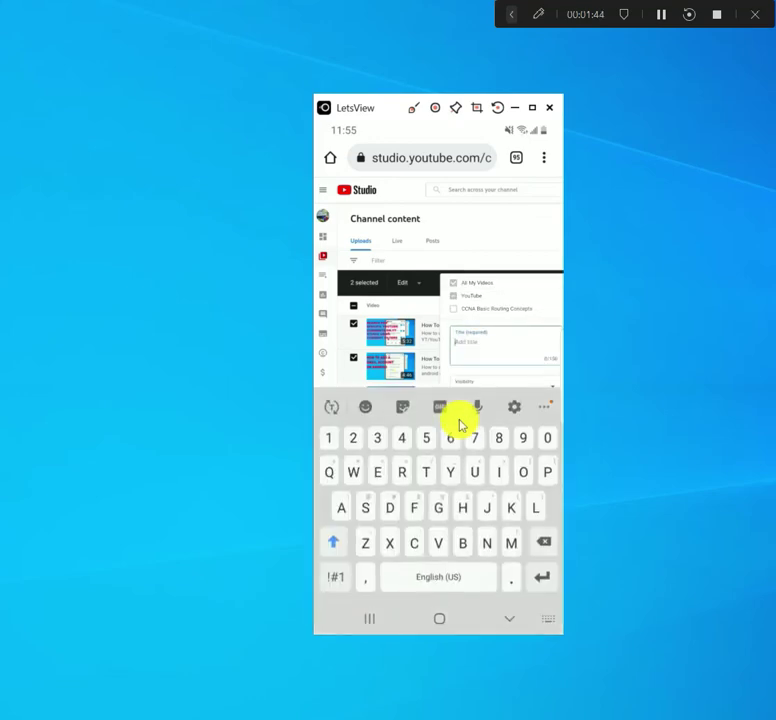
pyautogui.write('Ne')
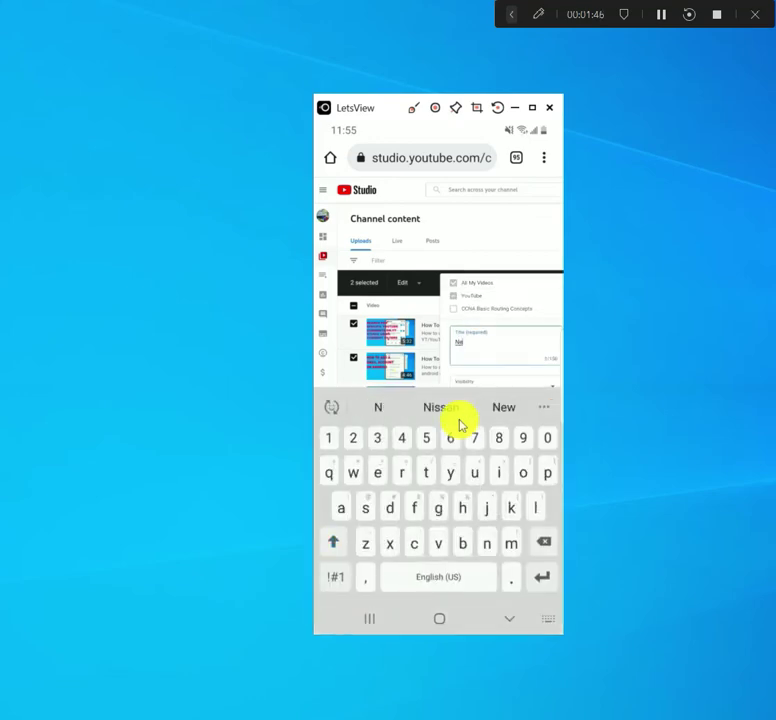
pyautogui.write('w list')
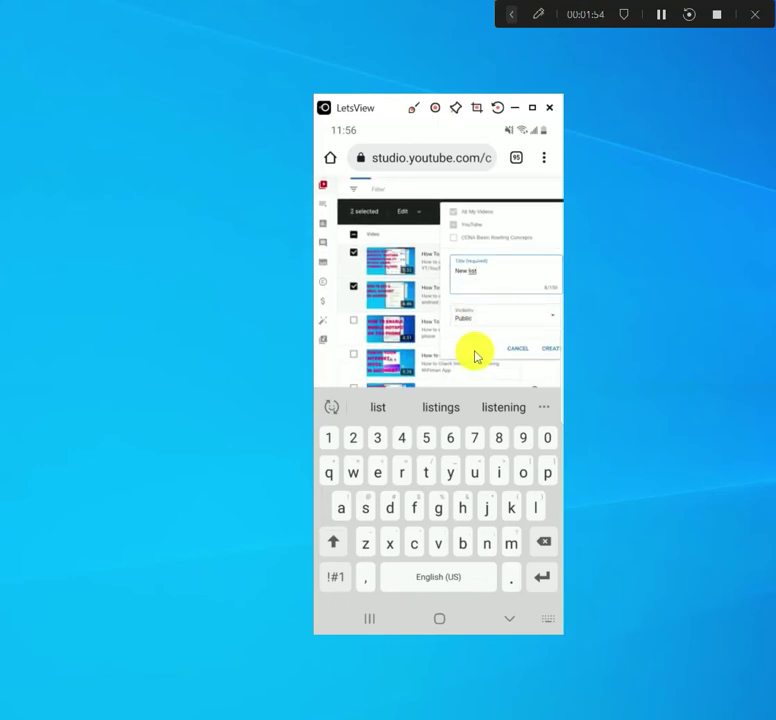
pyautogui.click(549, 321)
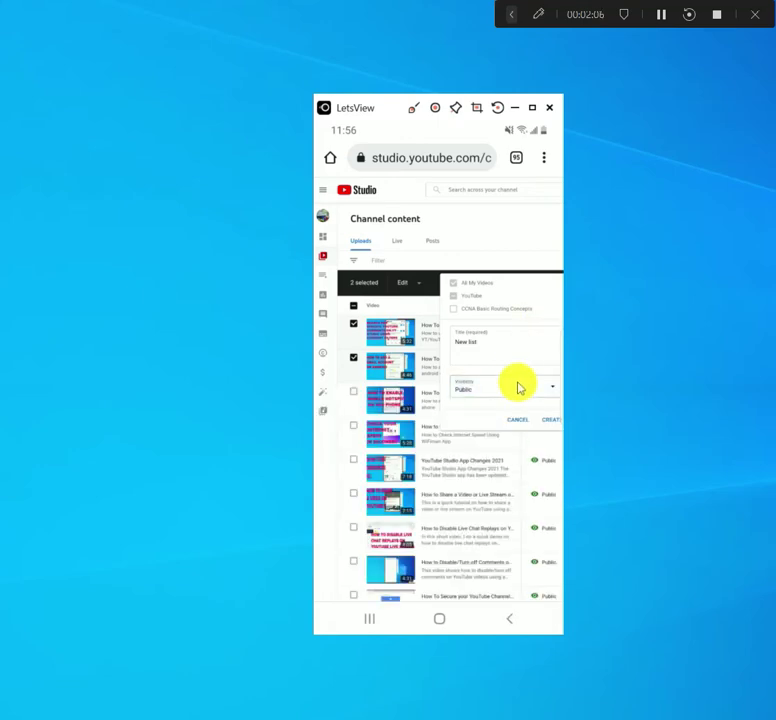
pyautogui.scroll(-2, 519, 388)
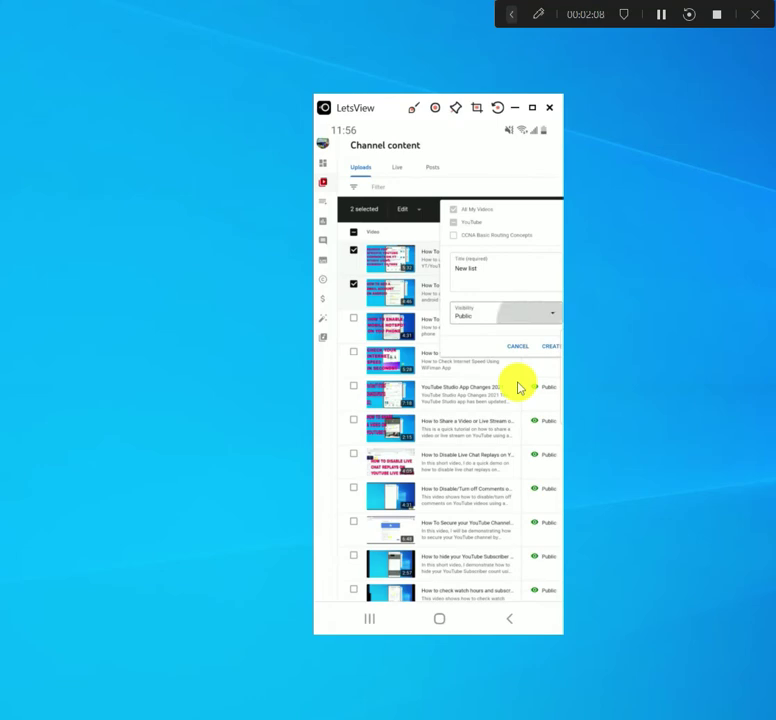
pyautogui.hscroll(2, 519, 388)
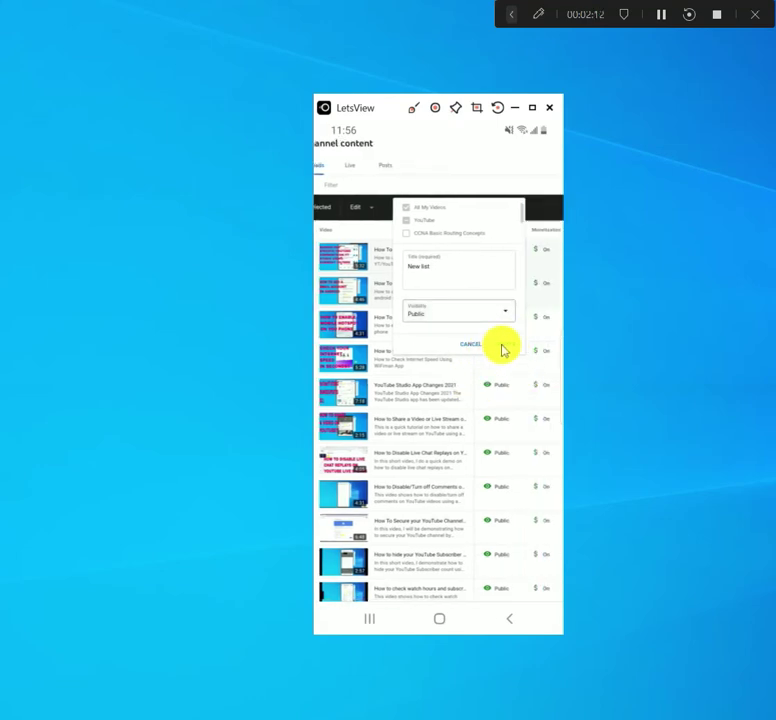
# - Create the New list playlist and save the selected videos into it
pyautogui.click(502, 346)
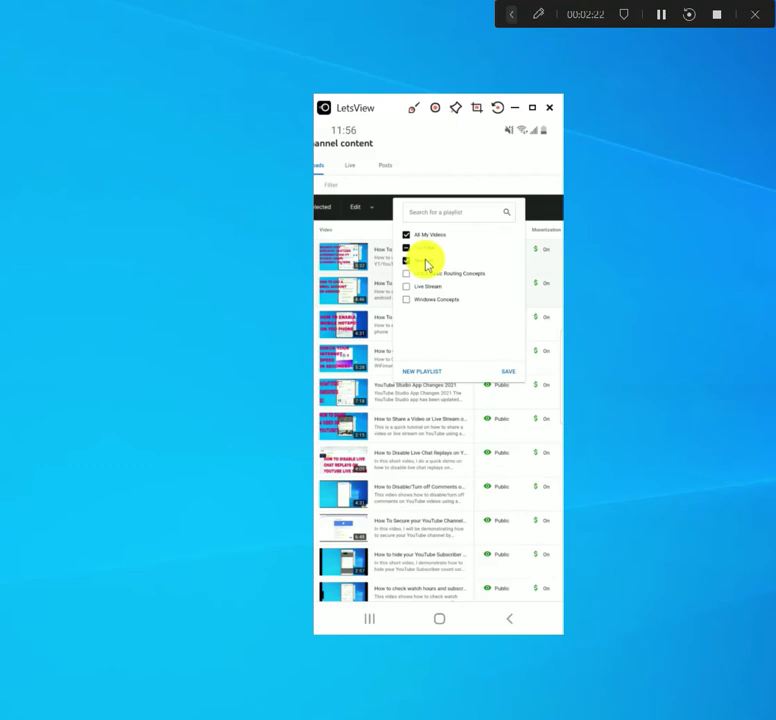
pyautogui.click(508, 375)
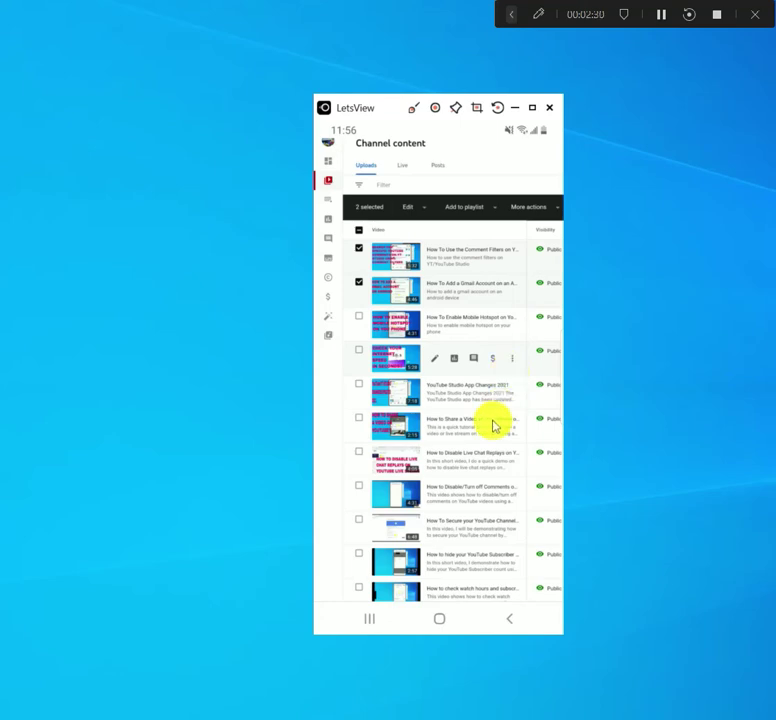
pyautogui.scroll(-1, 492, 425)
pyautogui.scroll(1, 492, 423)
# - Deselect the first two videos and select the third video instead
pyautogui.click(350, 284)
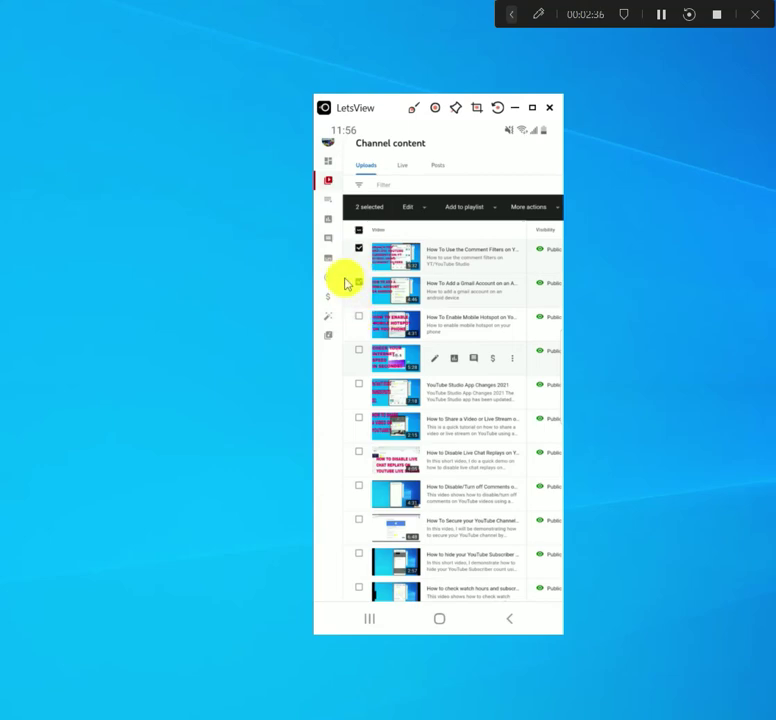
pyautogui.click(345, 284)
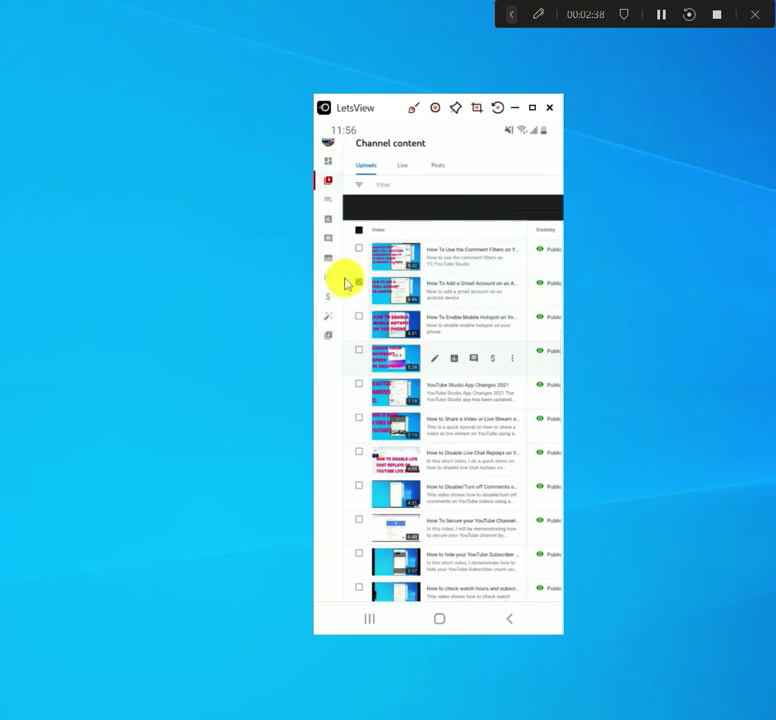
pyautogui.click(345, 284)
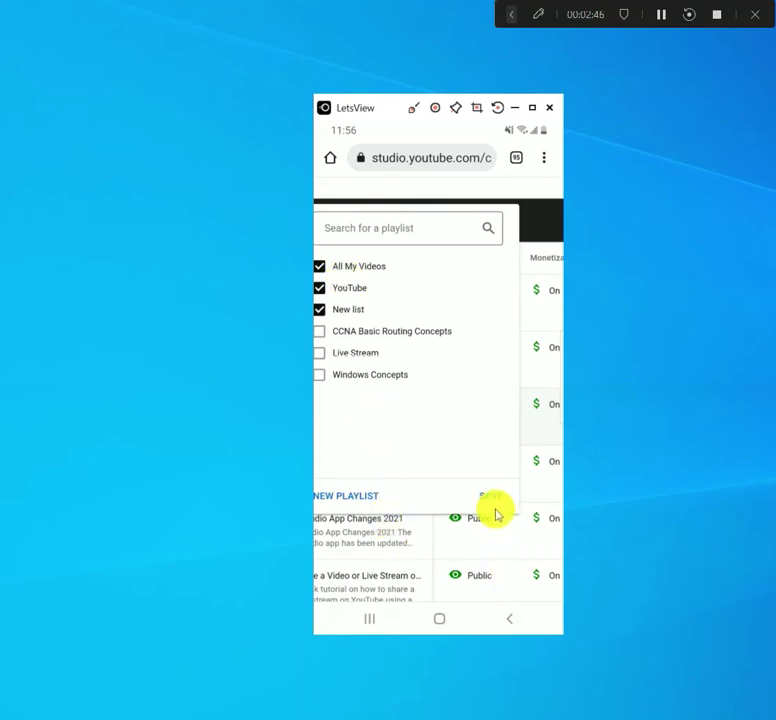
# - Save the playlist choice for the third video
pyautogui.click(491, 505)
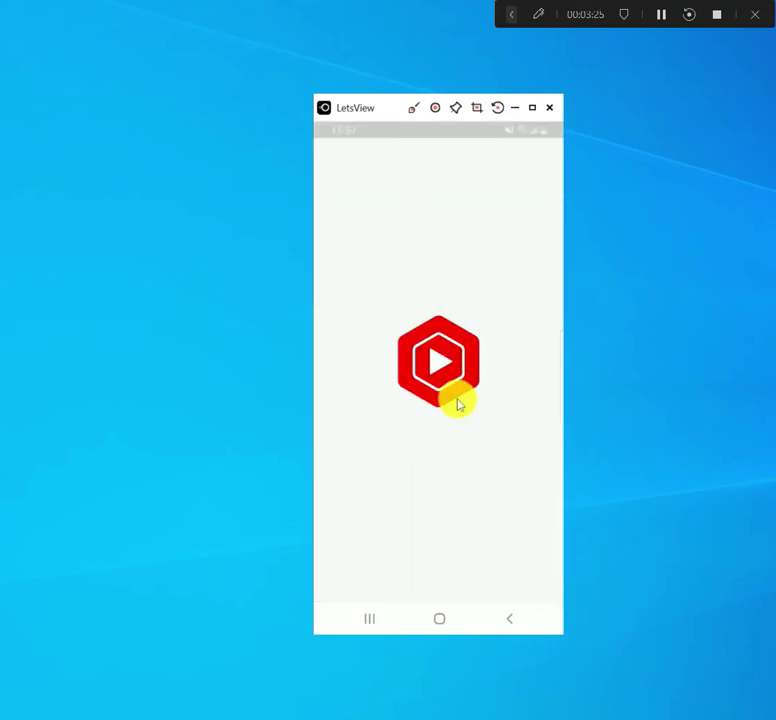
# - Show the channel's playlists, with New list (3 videos) at the top
pyautogui.scroll(-10, 458, 385)
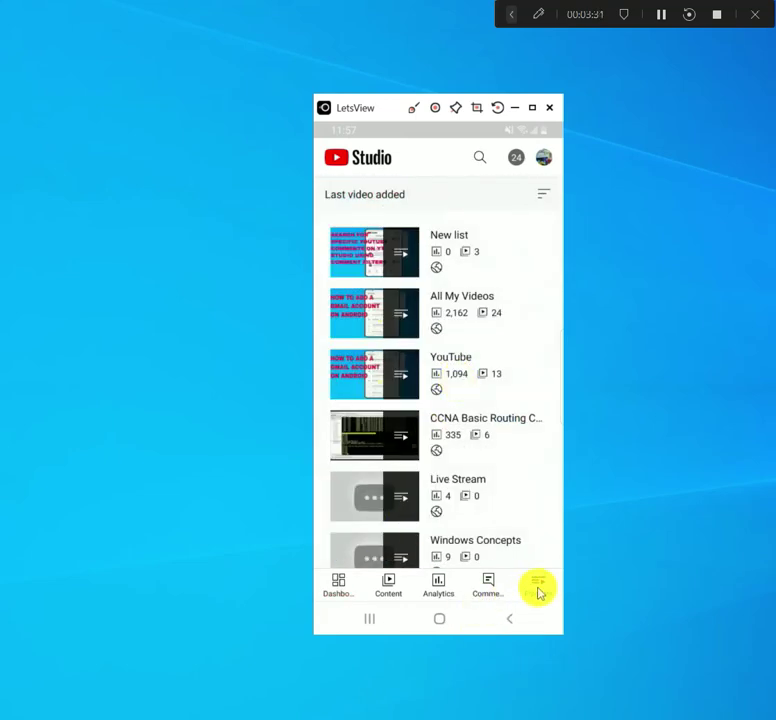
pyautogui.scroll(-1, 438, 390)
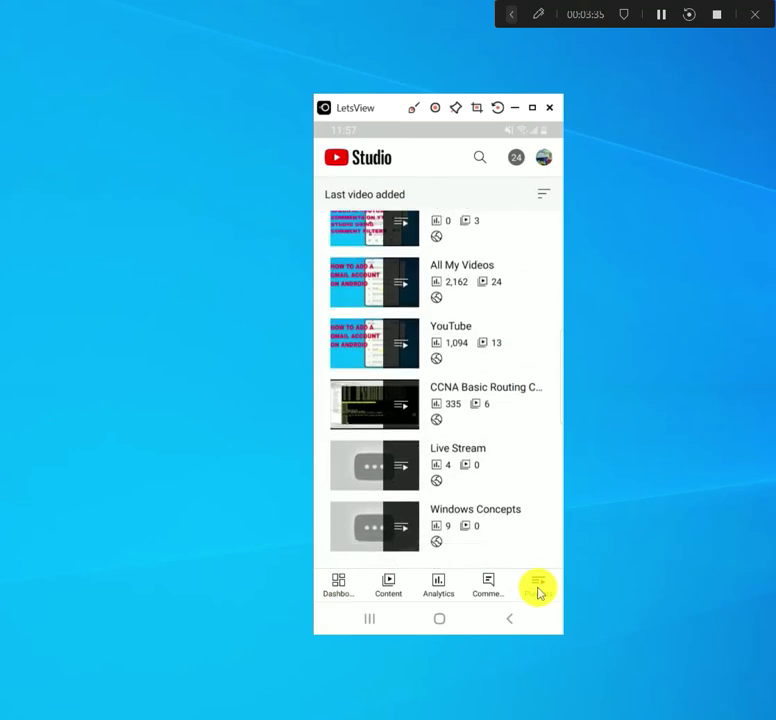
pyautogui.scroll(1, 538, 592)
pyautogui.scroll(-1, 538, 592)
pyautogui.scroll(1, 538, 592)
pyautogui.scroll(-1, 538, 592)
pyautogui.scroll(1, 538, 592)
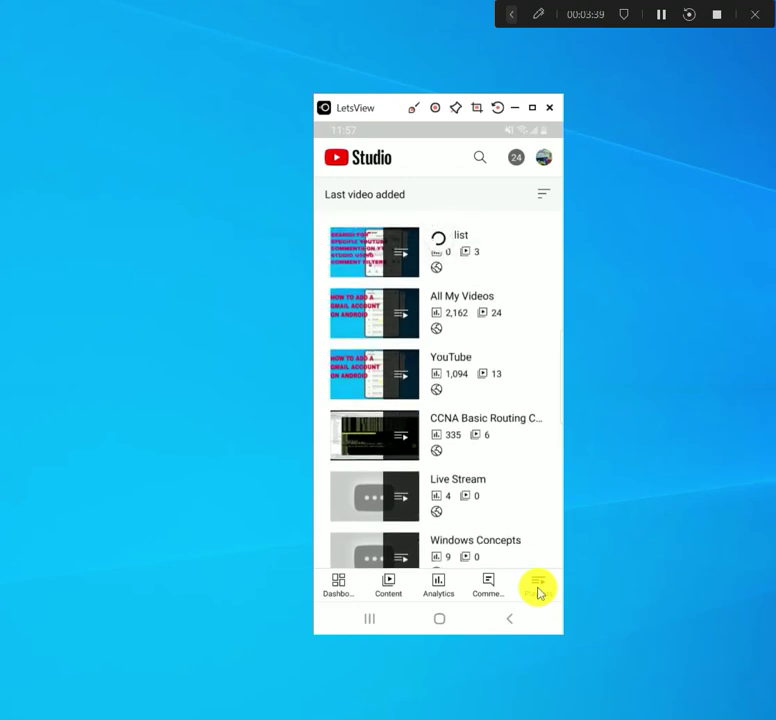
pyautogui.click(538, 592)
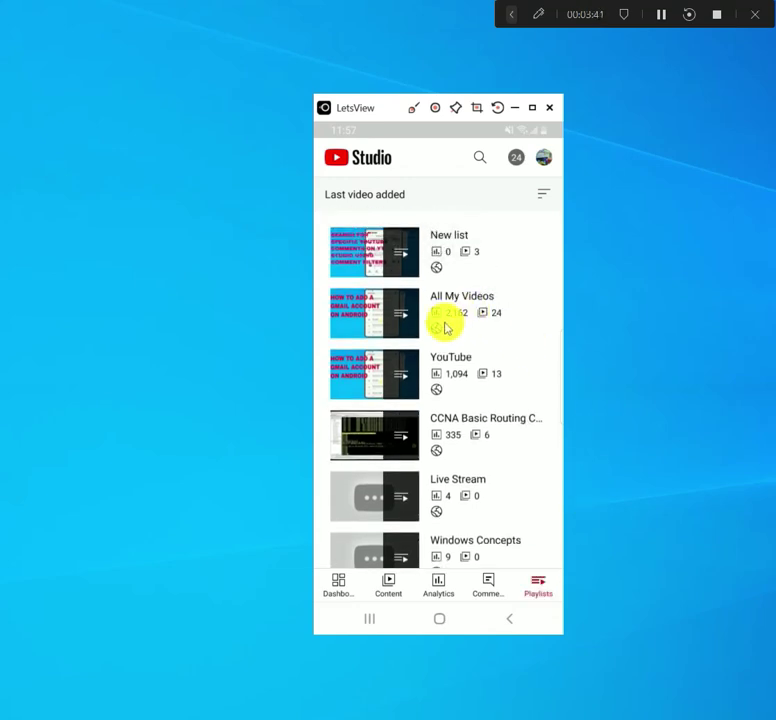
pyautogui.scroll(1, 462, 320)
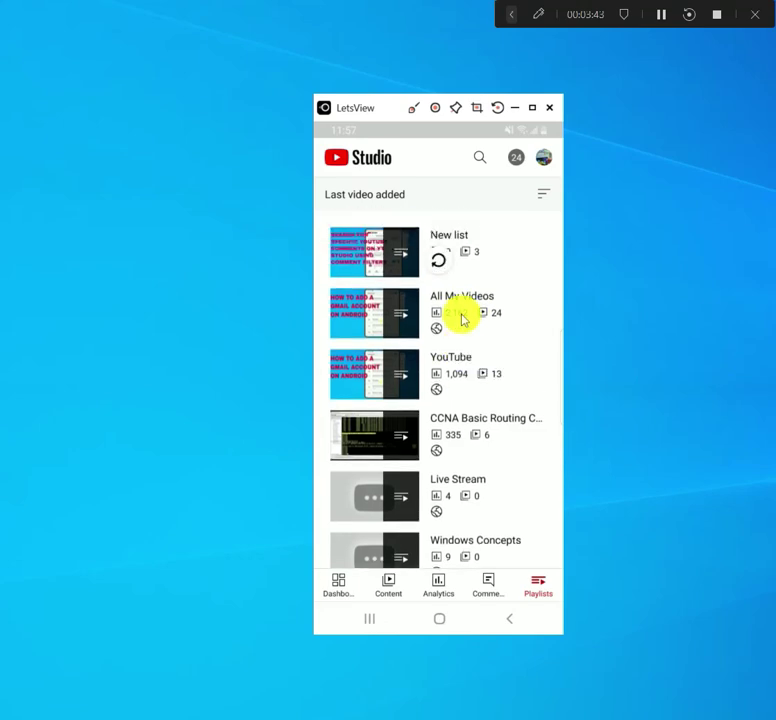
pyautogui.scroll(-1, 462, 320)
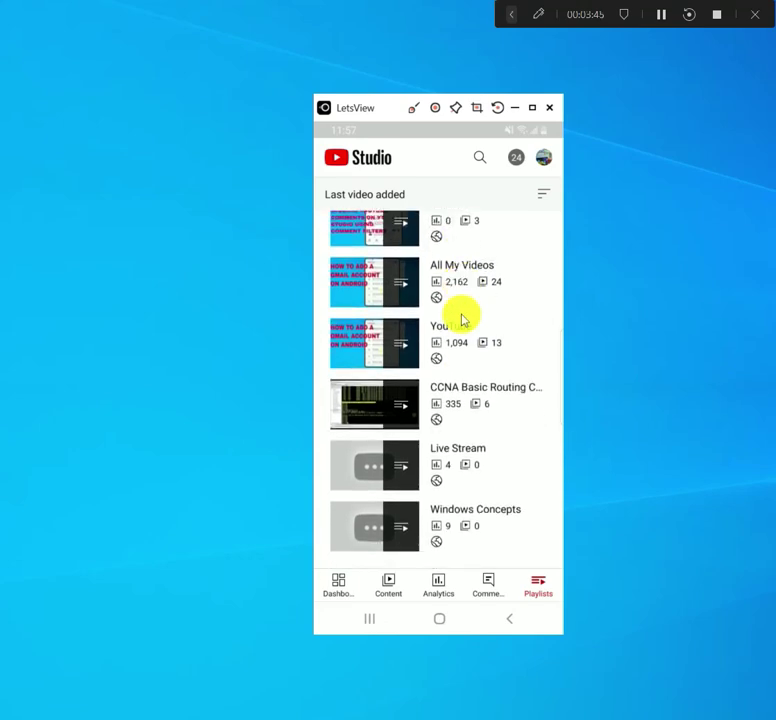
pyautogui.scroll(1, 462, 320)
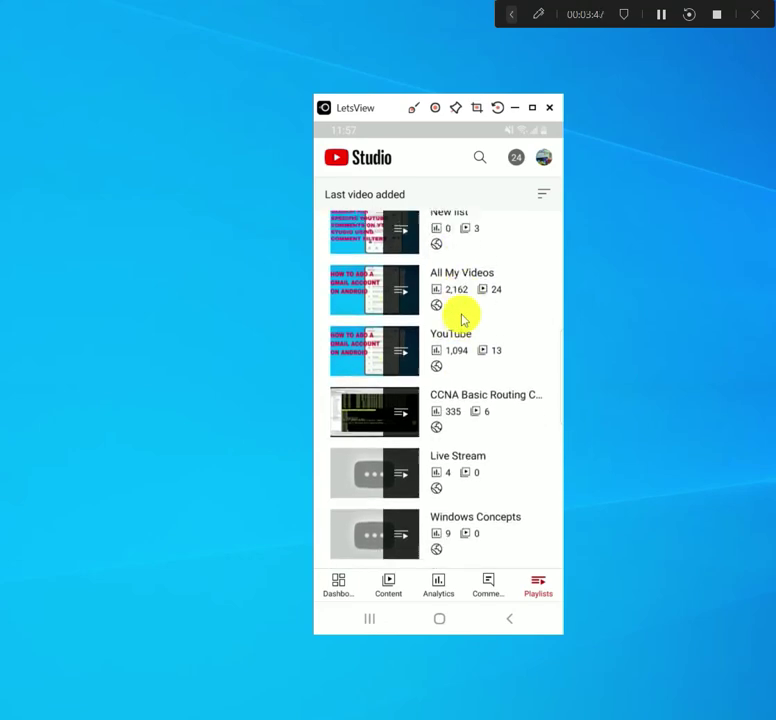
pyautogui.scroll(1, 463, 319)
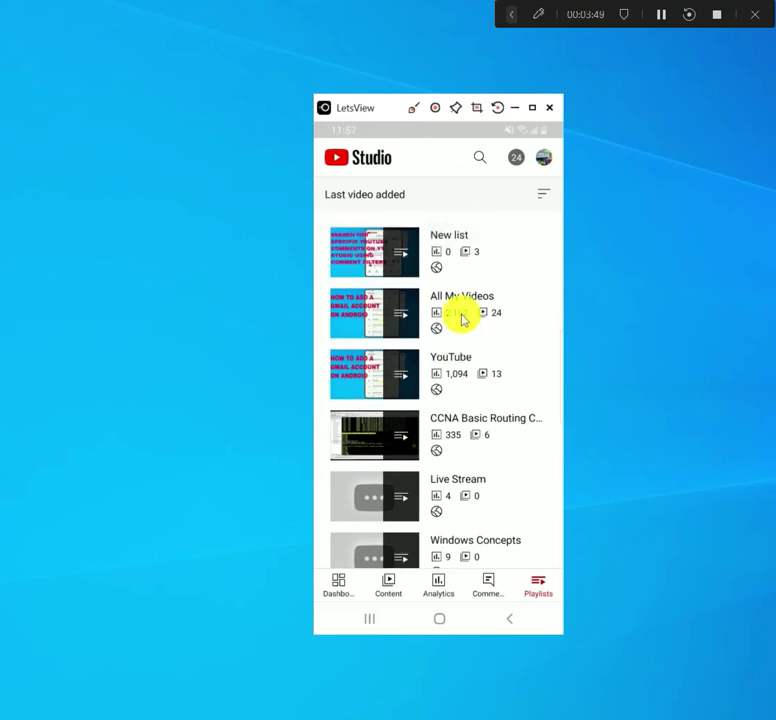
# - Open the New list playlist and bring up its Edit playlist form
pyautogui.click(373, 247)
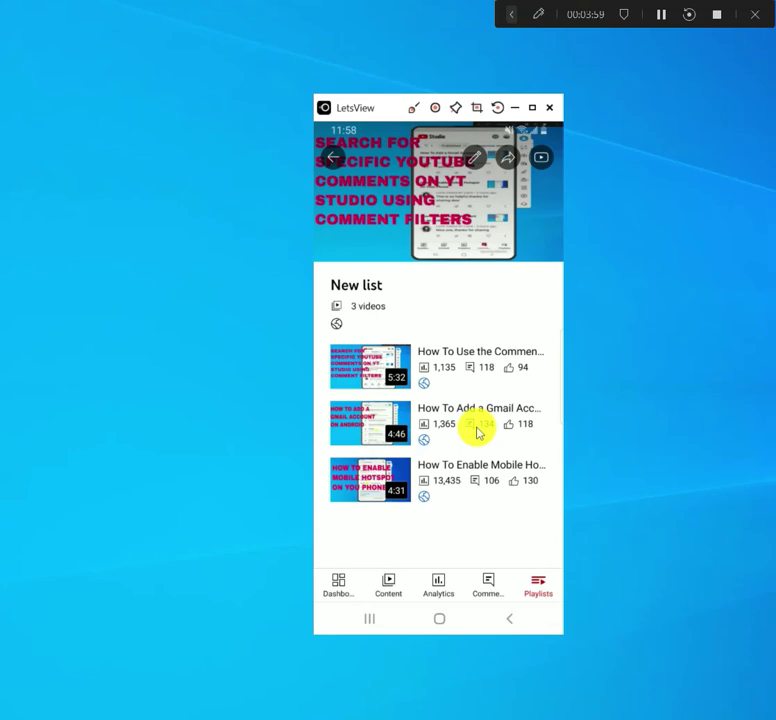
pyautogui.click(474, 158)
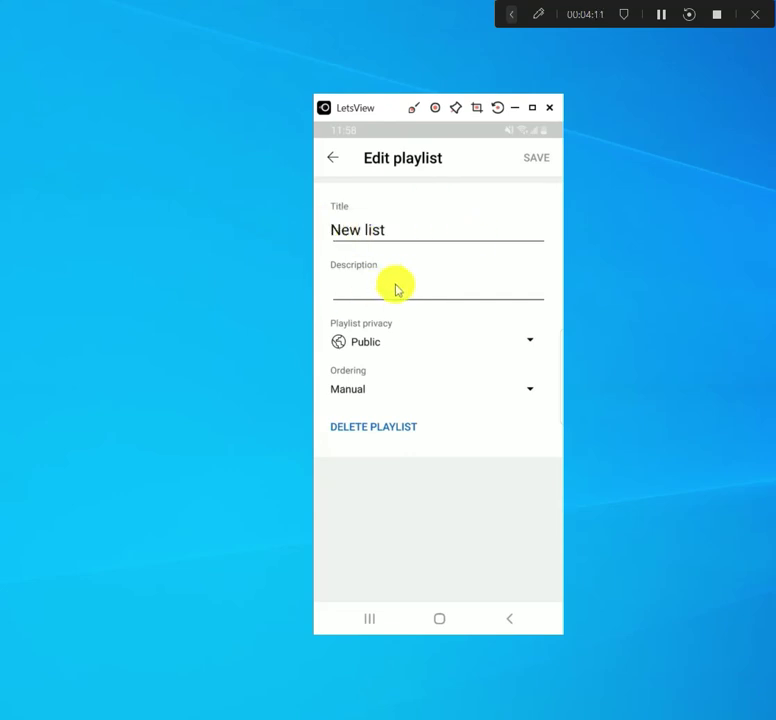
# - Keep New list's privacy as Public and request deleting the playlist
pyautogui.click(530, 345)
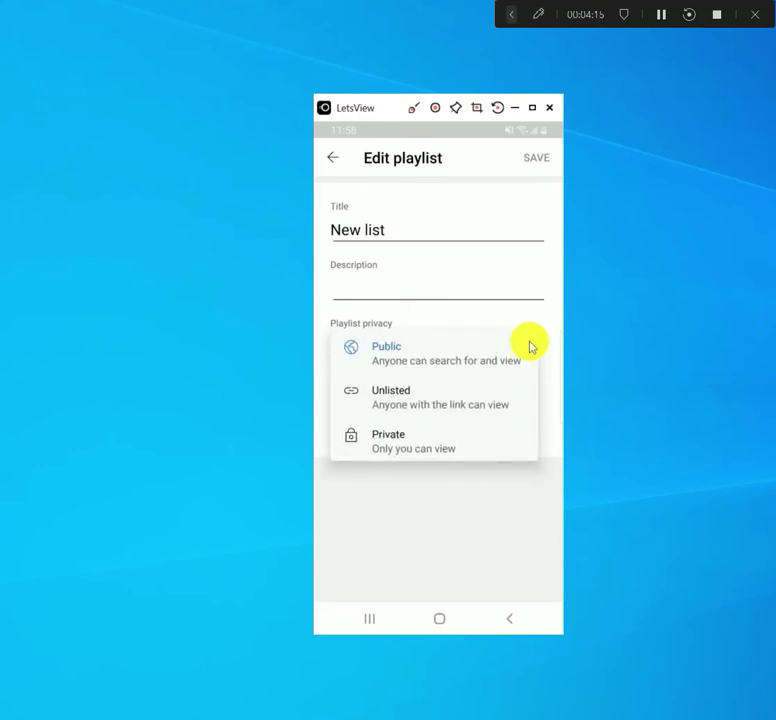
pyautogui.click(530, 346)
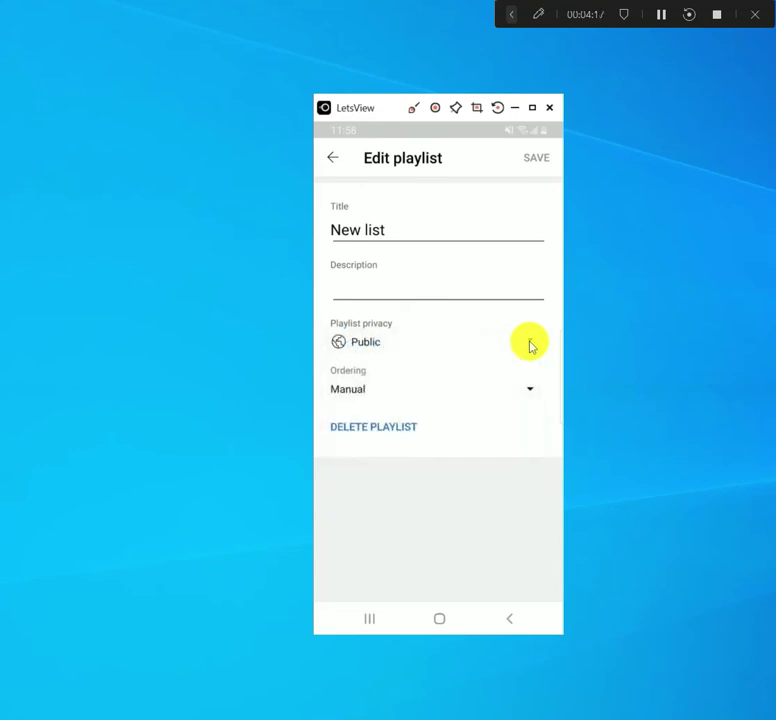
pyautogui.click(367, 429)
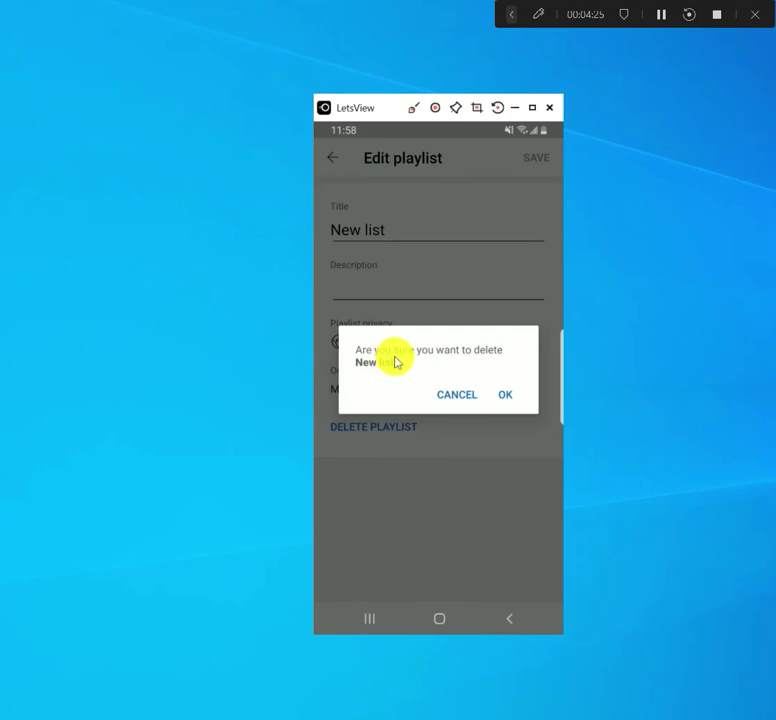
# - Confirm deletion of the New list playlist with OK
pyautogui.click(498, 402)
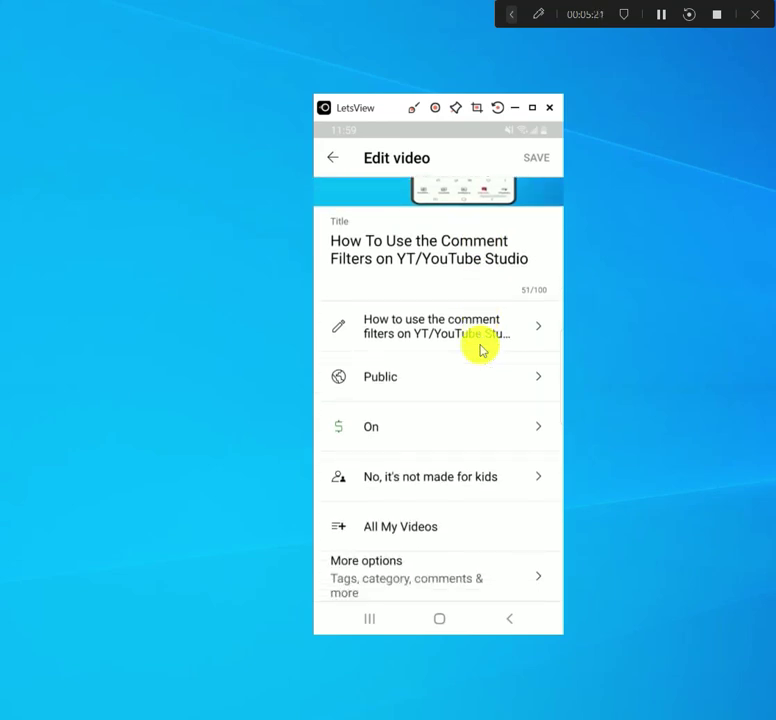
# - Open the video's Add video to picker and untick Live Stream, leaving only All My Videos
pyautogui.click(337, 529)
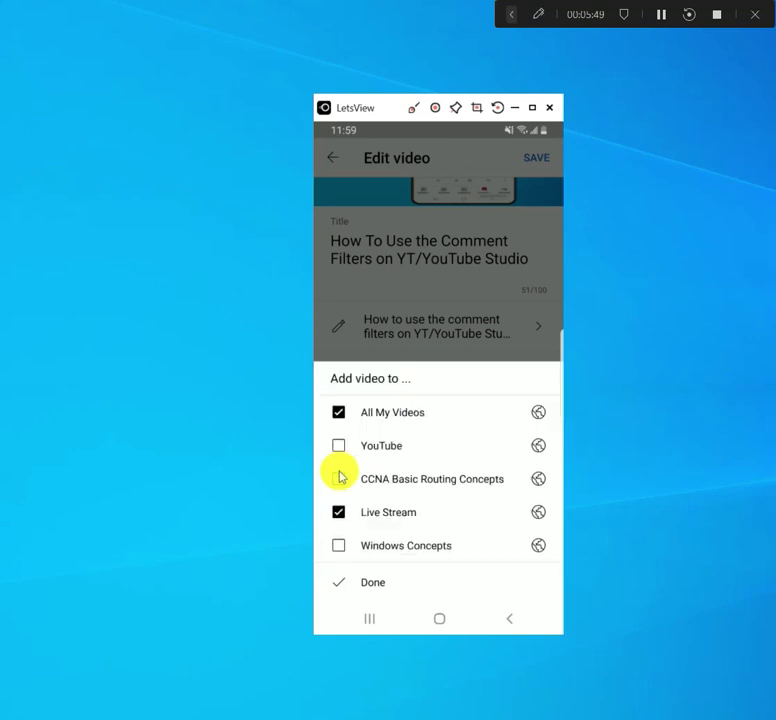
pyautogui.click(338, 512)
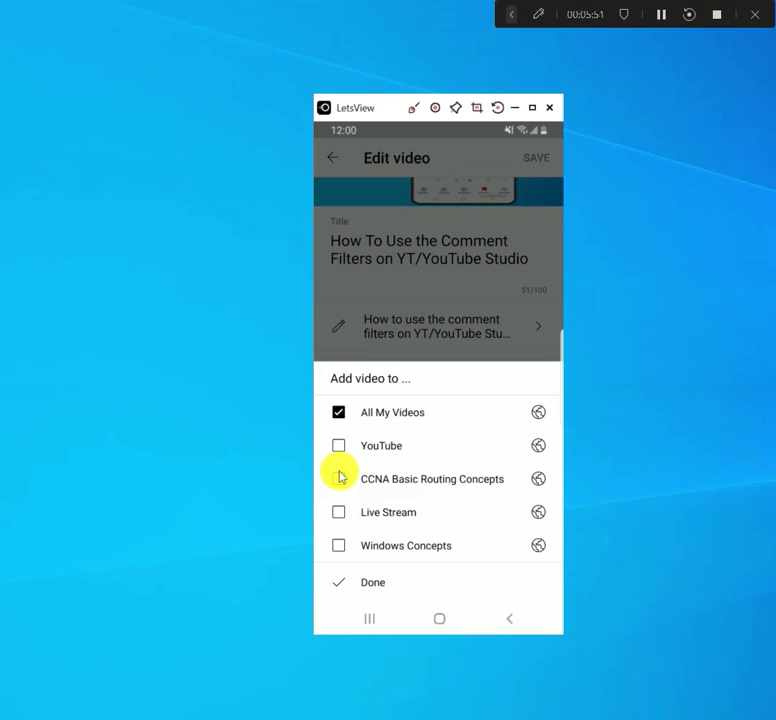